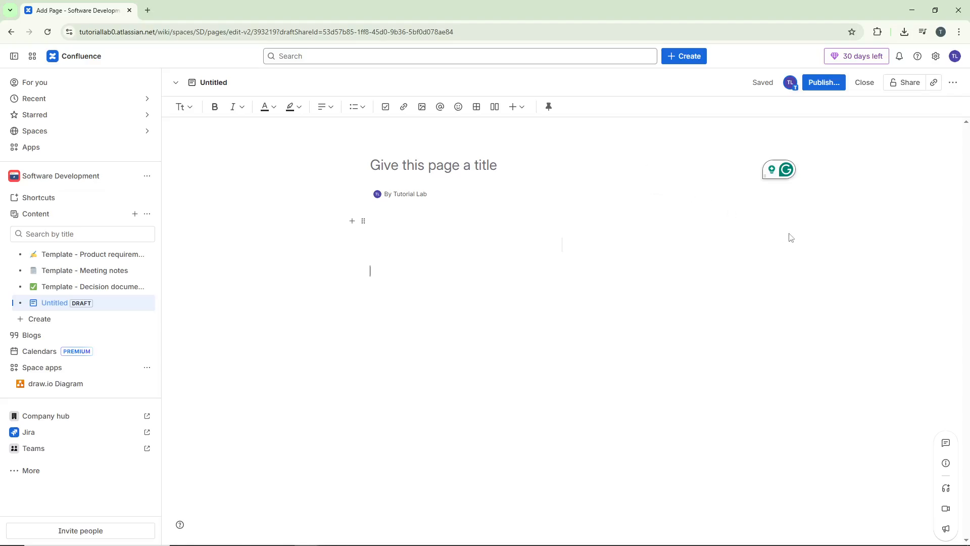
Step: Insert a new draw.io Diagram on the empty line above the two-column layout, starting from the Blank Diagram template
{"action": "left_click", "coordinate": [479, 258]}
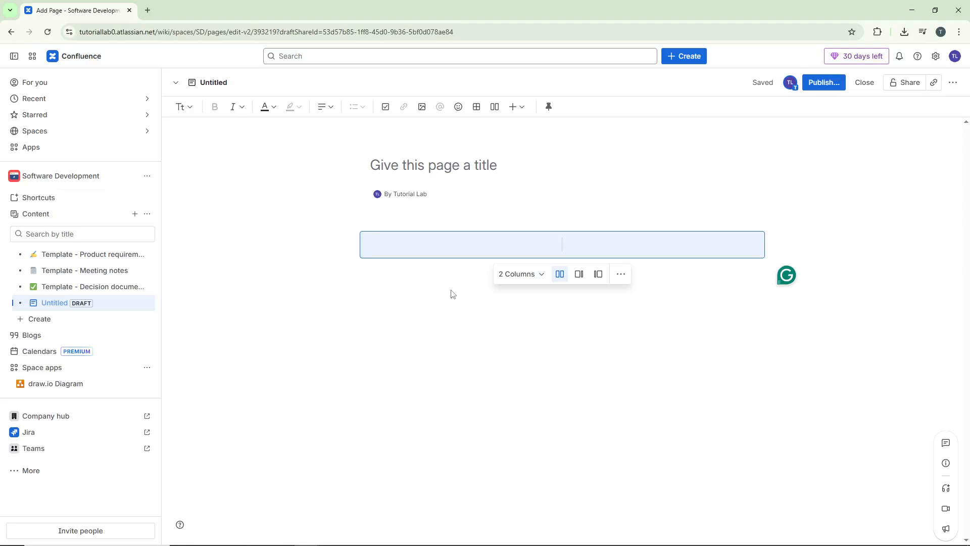
{"action": "left_click", "coordinate": [489, 216]}
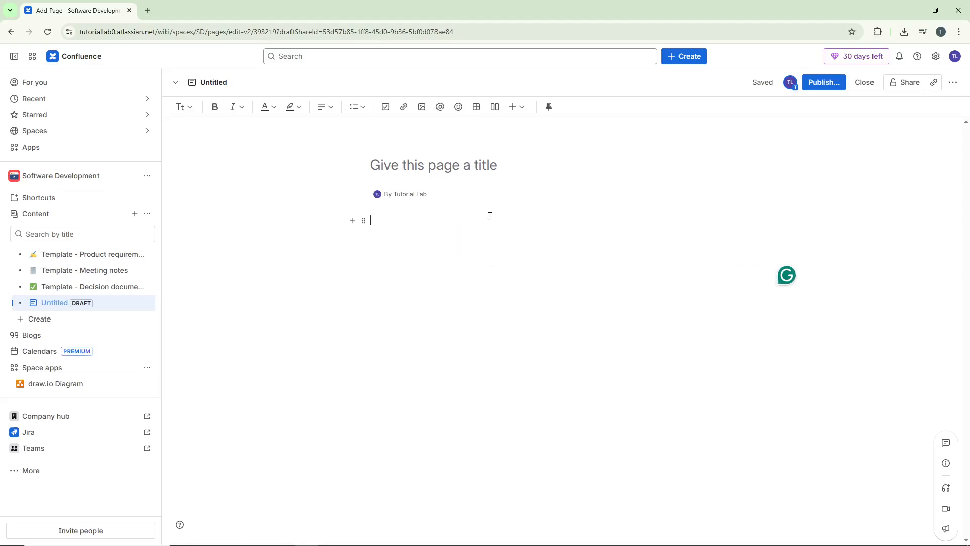
{"action": "left_click", "coordinate": [513, 106]}
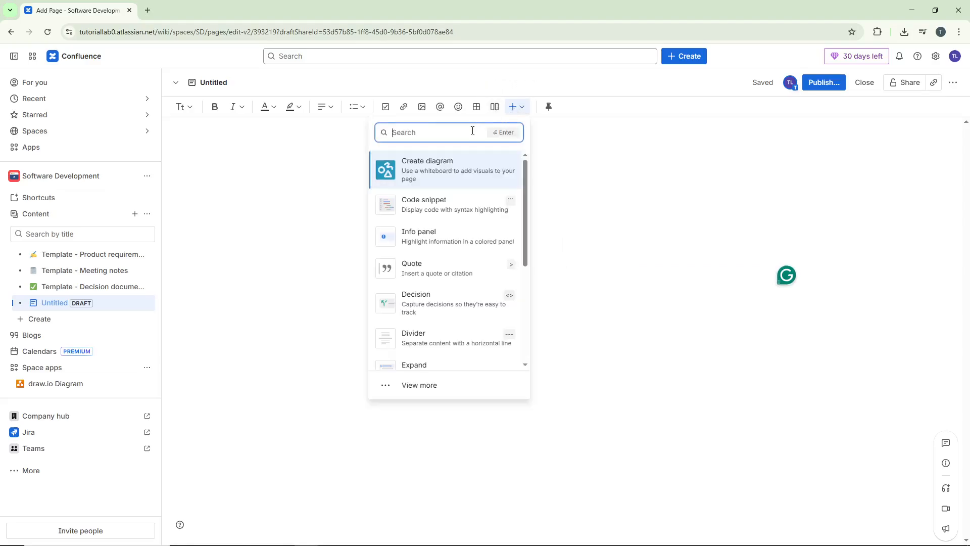
{"action": "type", "text": "draw.io"}
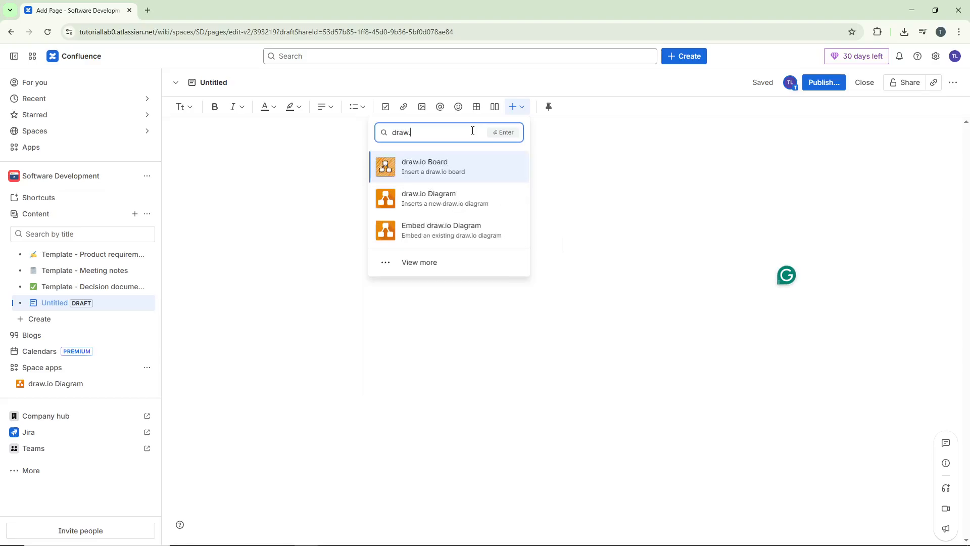
{"action": "left_click", "coordinate": [474, 209]}
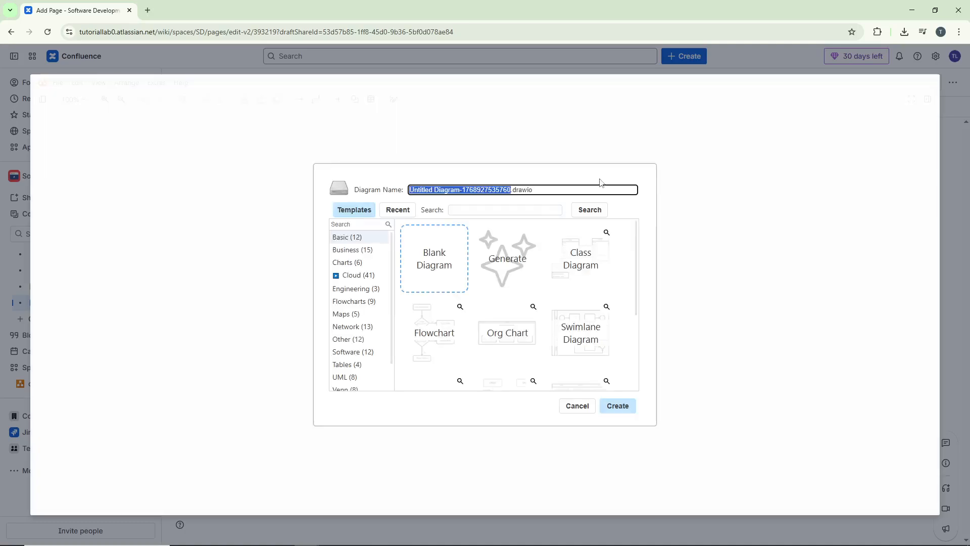
{"action": "left_click", "coordinate": [600, 178]}
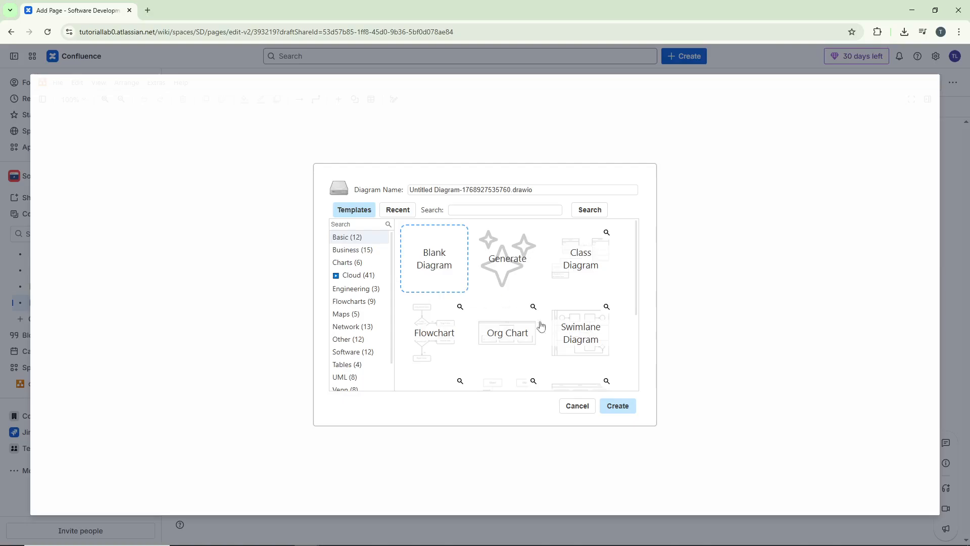
{"action": "left_click", "coordinate": [624, 412]}
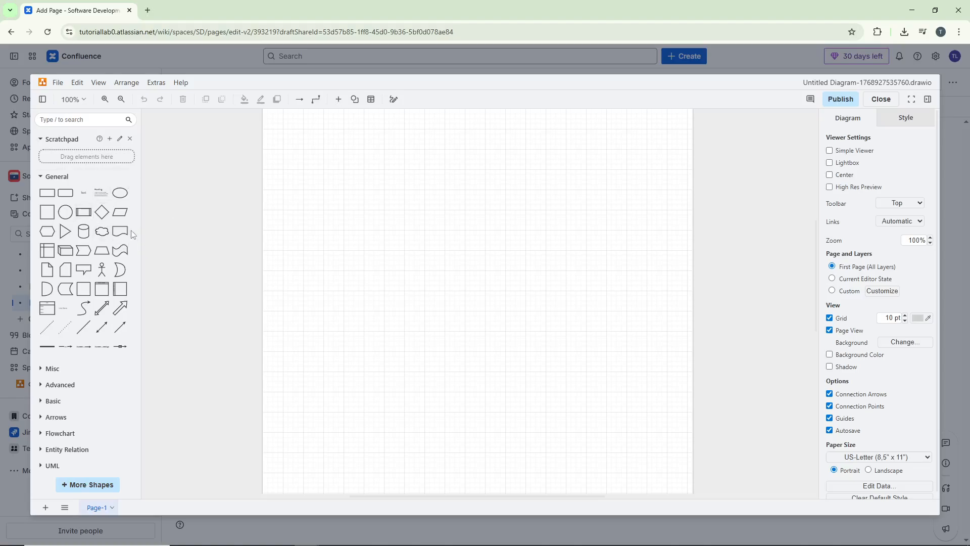
Step: Add a circle labelled "START" and place it at the upper centre of the diagram page
{"action": "left_click_drag", "start_coordinate": [65, 214], "coordinate": [287, 223]}
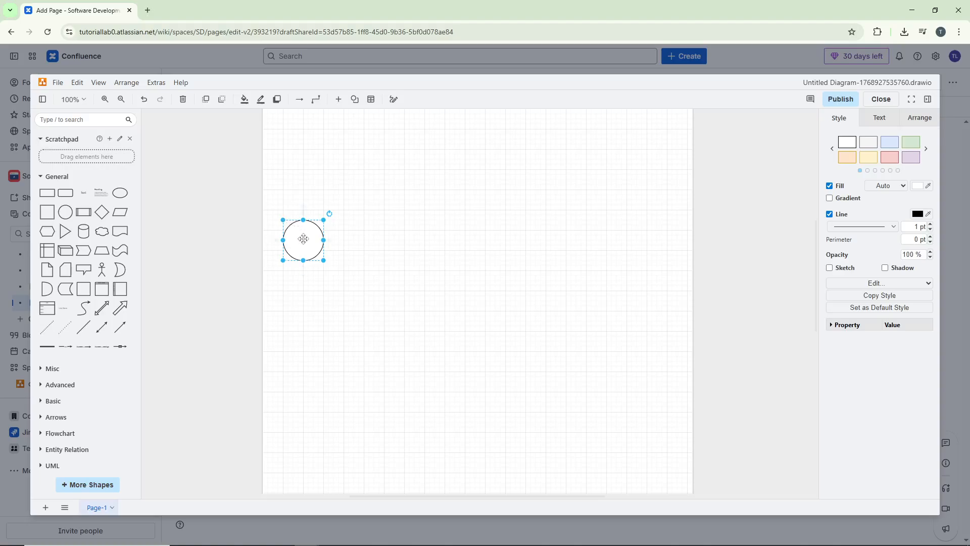
{"action": "double_click", "coordinate": [303, 239]}
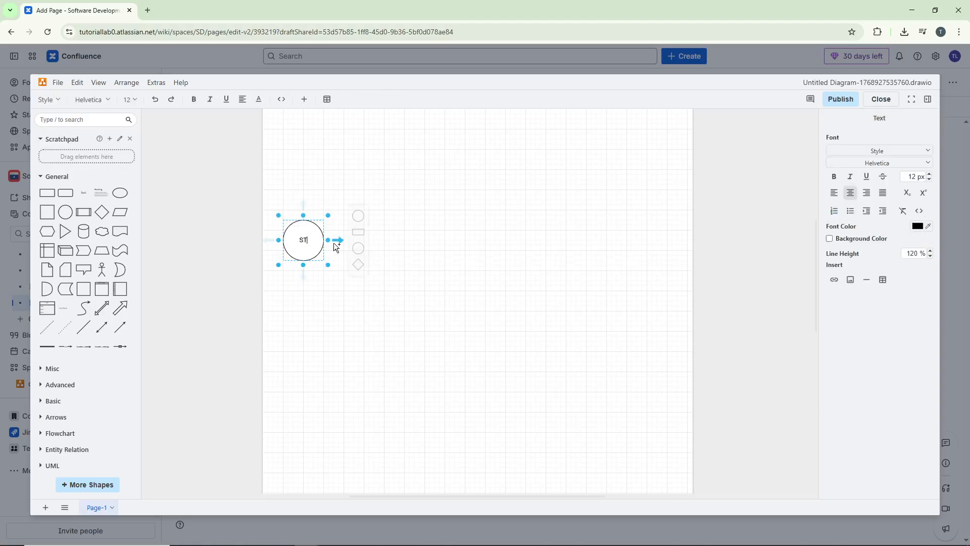
{"action": "type", "text": "START"}
{"action": "left_click", "coordinate": [423, 256]}
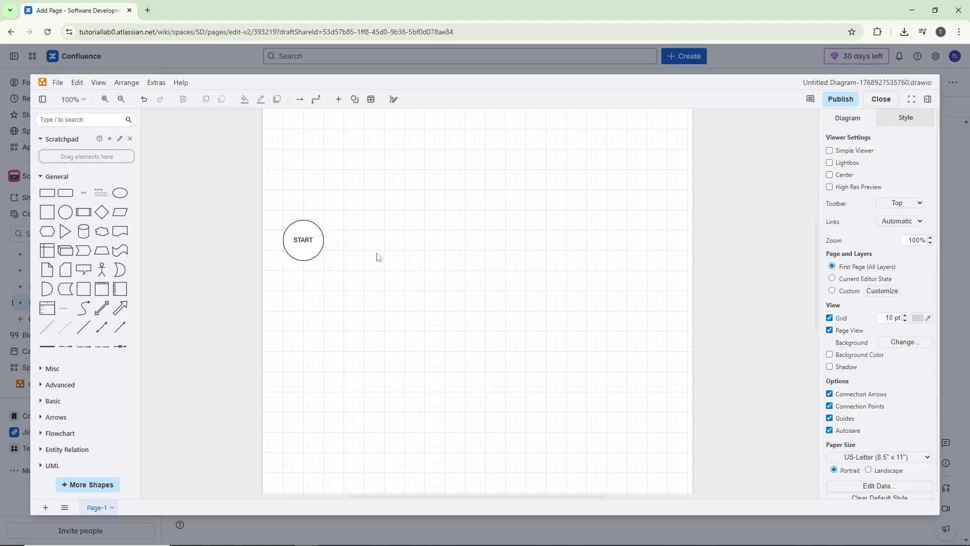
{"action": "left_click_drag", "start_coordinate": [317, 250], "coordinate": [491, 180]}
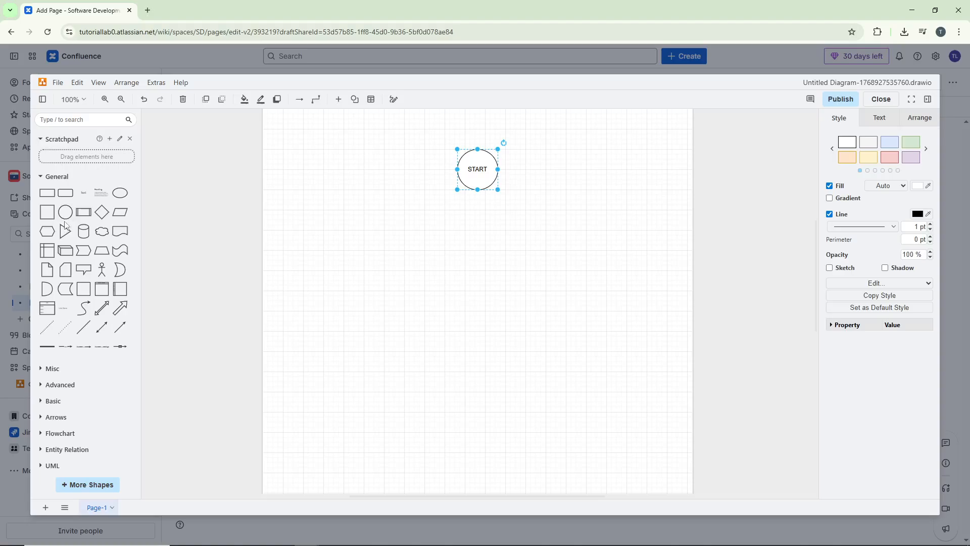
Step: Add a rectangle labelled "Activity 1" centred below the START circle
{"action": "left_click", "coordinate": [47, 193]}
{"action": "left_click_drag", "start_coordinate": [487, 301], "coordinate": [484, 250]}
{"action": "double_click", "coordinate": [499, 254]}
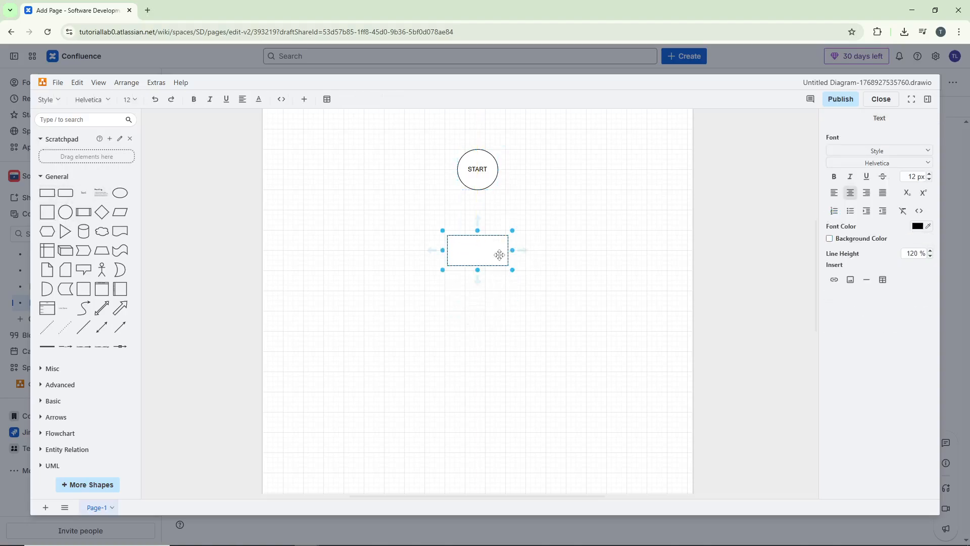
{"action": "type", "text": "Activity 1"}
{"action": "left_click", "coordinate": [573, 255]}
{"action": "left_click_drag", "start_coordinate": [499, 248], "coordinate": [492, 243]}
{"action": "left_click", "coordinate": [310, 216]}
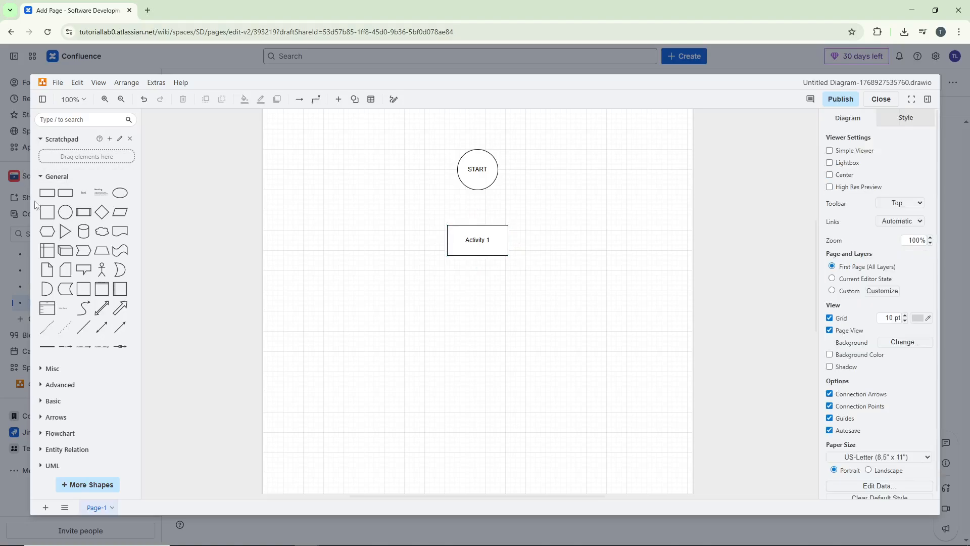
Step: Add two more rectangles stacked below Activity 1 and label them "Activity 2" and "Activity 3"
{"action": "left_click", "coordinate": [48, 193]}
{"action": "left_click_drag", "start_coordinate": [504, 305], "coordinate": [505, 362]}
{"action": "double_click", "coordinate": [486, 305]}
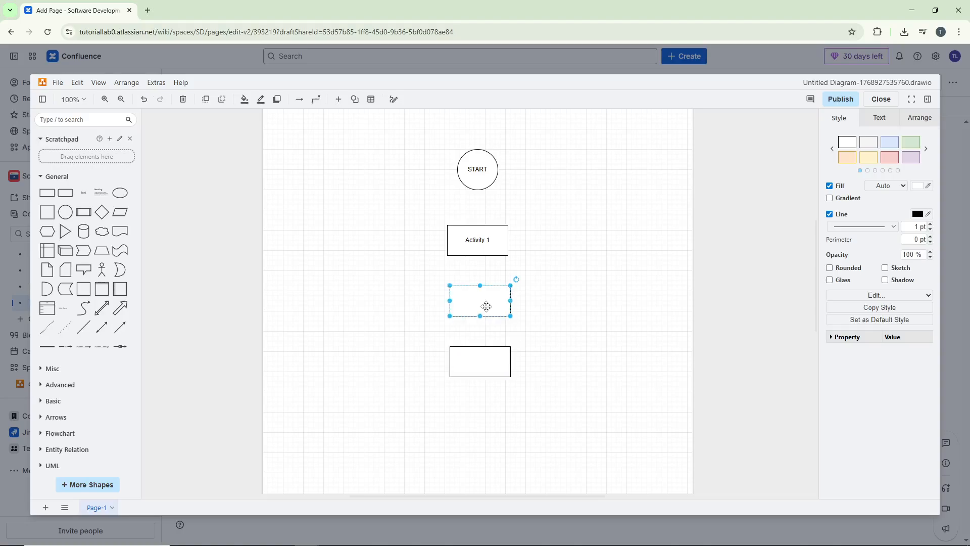
{"action": "type", "text": "Adtivity 2"}
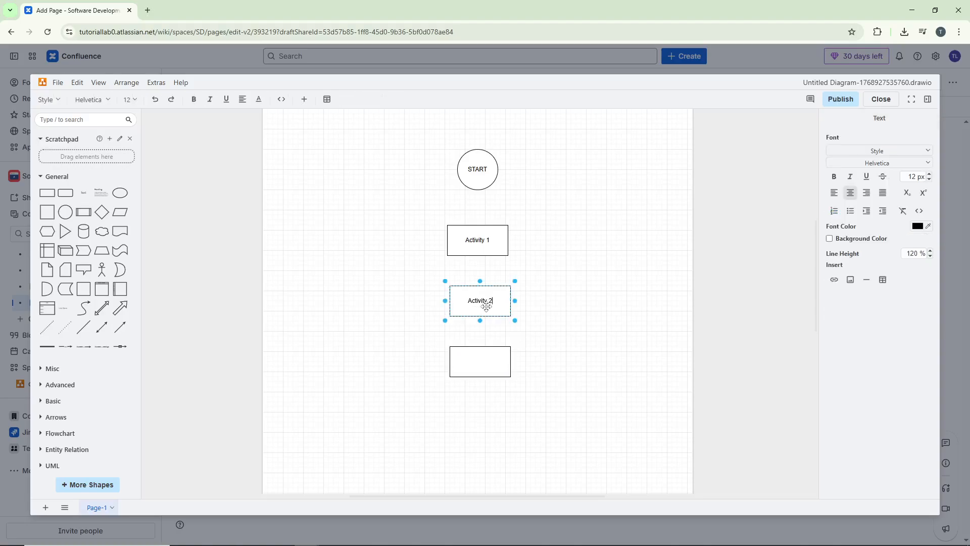
{"action": "left_click", "coordinate": [485, 359]}
{"action": "double_click", "coordinate": [485, 360]}
{"action": "type", "text": "Acti"}
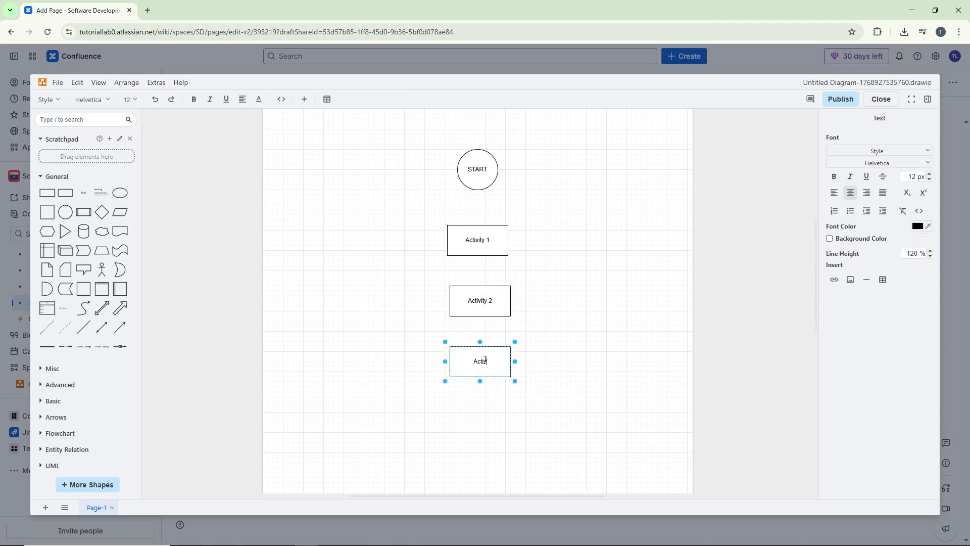
{"action": "type", "text": "vity 3"}
{"action": "left_click", "coordinate": [652, 303]}
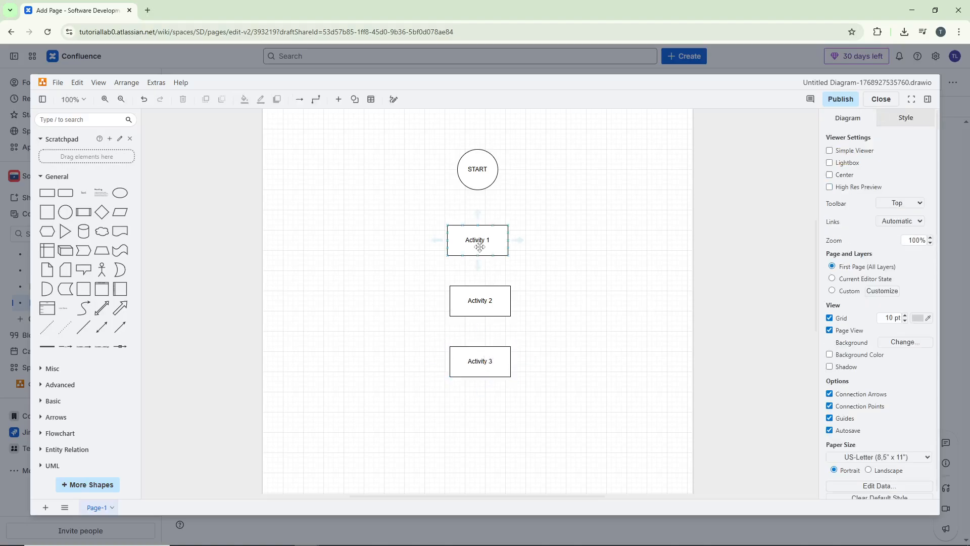
Step: Rearrange the rectangles around START: Activity 1 to its lower left, Activity 2 directly below, and Activity 3 to its lower right
{"action": "left_click_drag", "start_coordinate": [480, 248], "coordinate": [361, 217]}
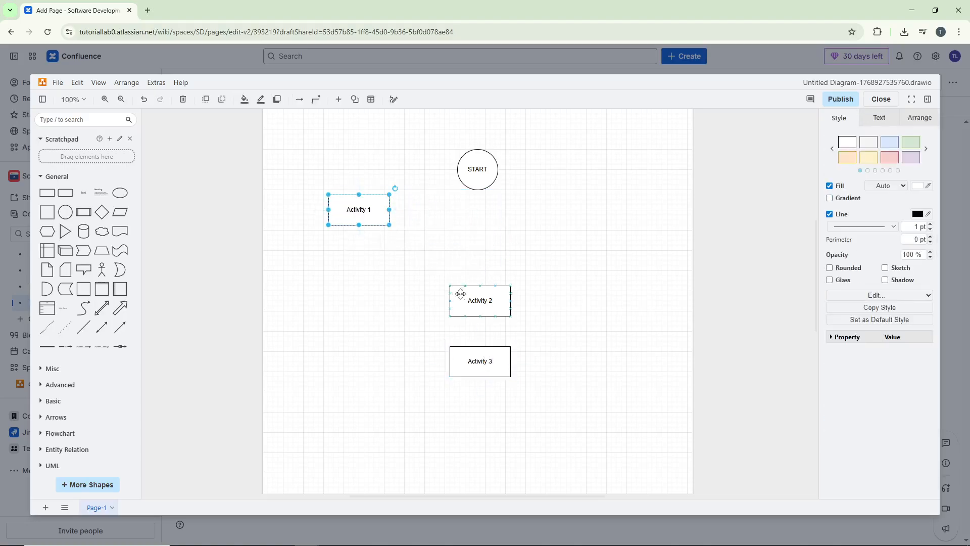
{"action": "left_click_drag", "start_coordinate": [461, 294], "coordinate": [460, 239]}
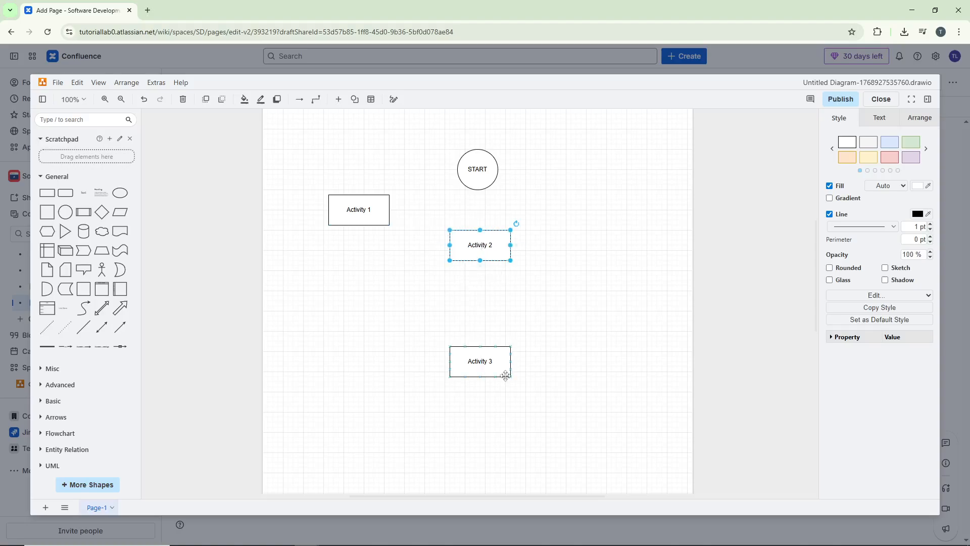
{"action": "left_click_drag", "start_coordinate": [505, 376], "coordinate": [627, 223]}
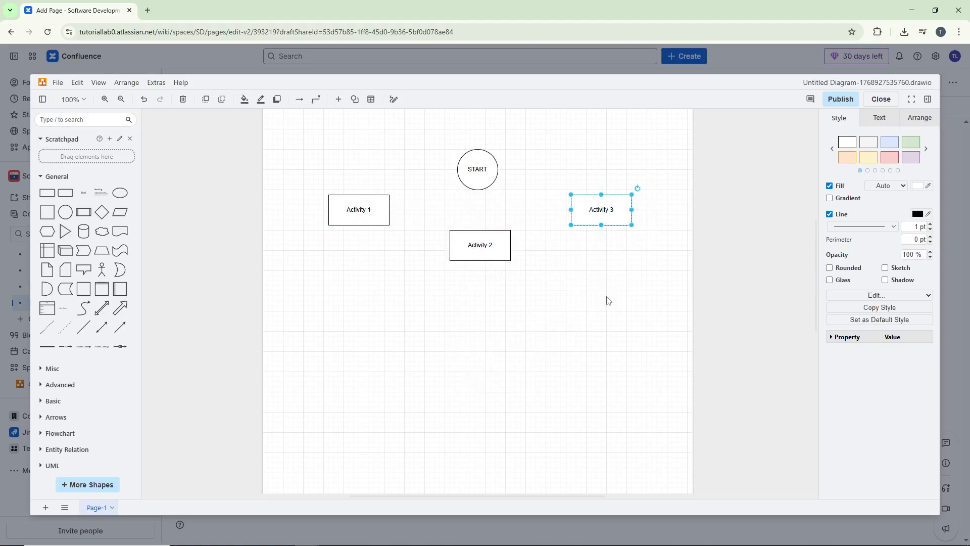
{"action": "left_click", "coordinate": [608, 300]}
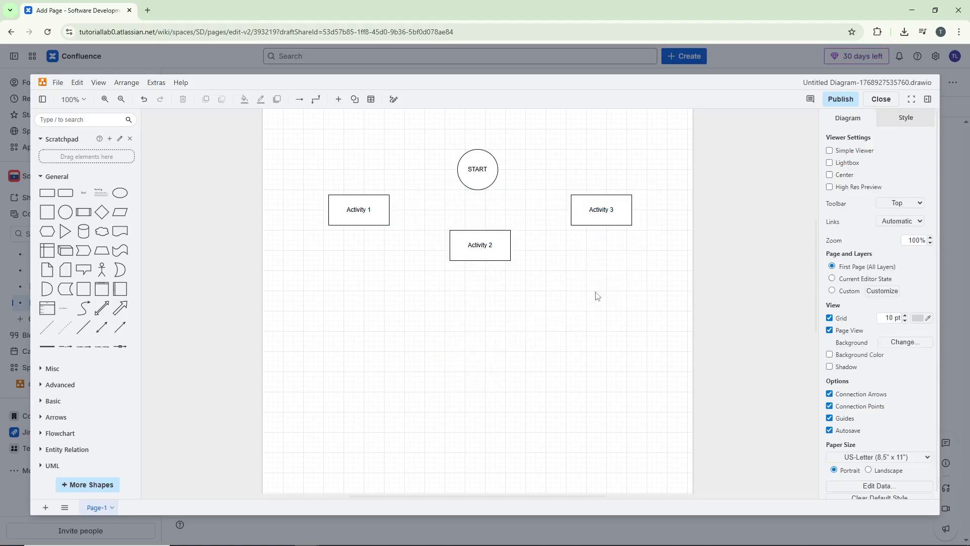
Step: Add a circle labelled "END" below the Activity 2 rectangle
{"action": "left_click", "coordinate": [74, 214]}
{"action": "left_click_drag", "start_coordinate": [494, 305], "coordinate": [482, 335]}
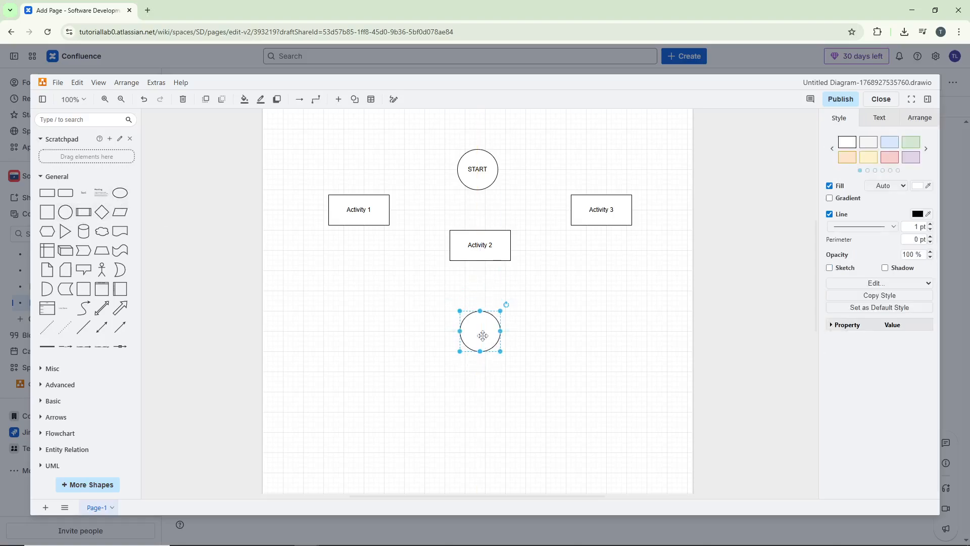
{"action": "double_click", "coordinate": [482, 336]}
{"action": "type", "text": "END"}
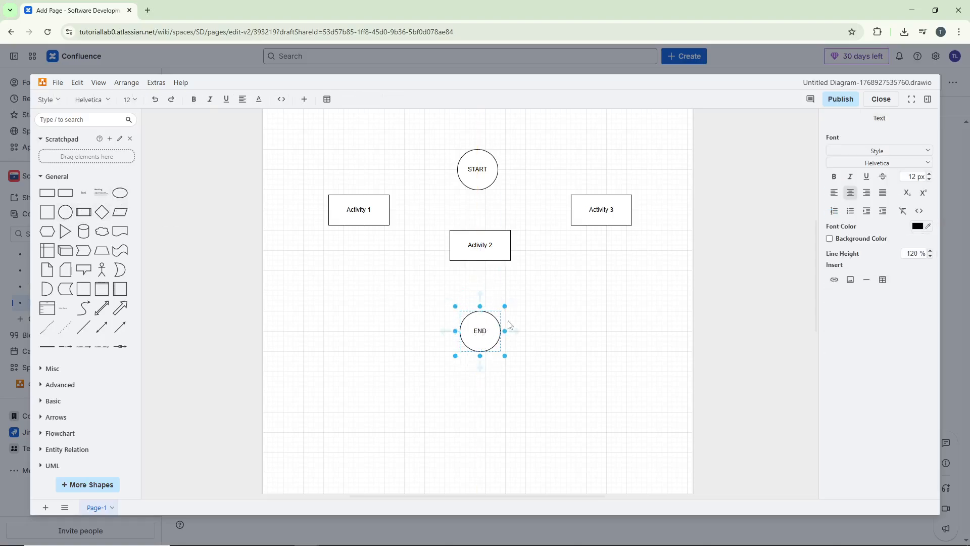
{"action": "left_click", "coordinate": [537, 312]}
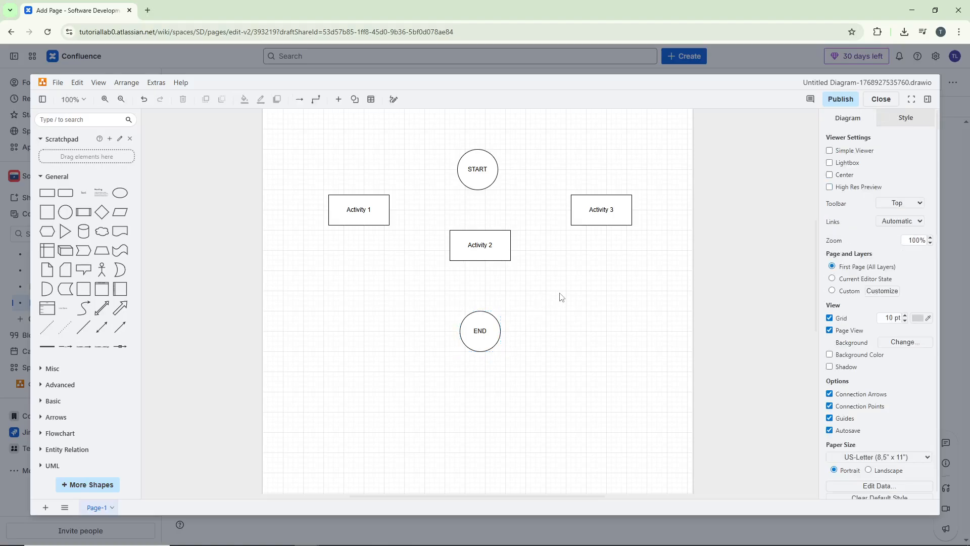
Step: Connect the START circle with arrows to Activity 1, Activity 2 and Activity 3, aligning Activity 2 directly under START
{"action": "left_click", "coordinate": [482, 180]}
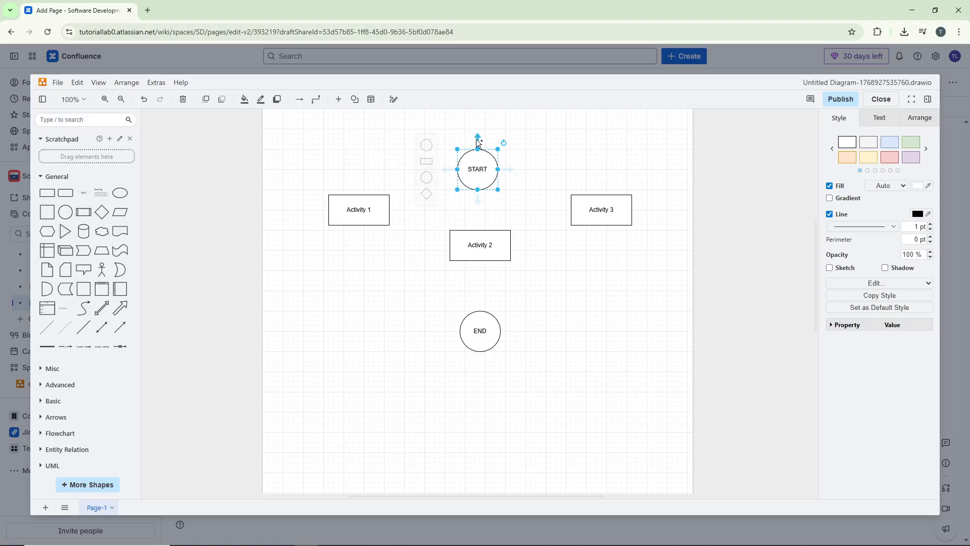
{"action": "mouse_move", "coordinate": [479, 201]}
{"action": "mouse_move", "coordinate": [451, 171]}
{"action": "left_click_drag", "start_coordinate": [451, 171], "coordinate": [357, 198]}
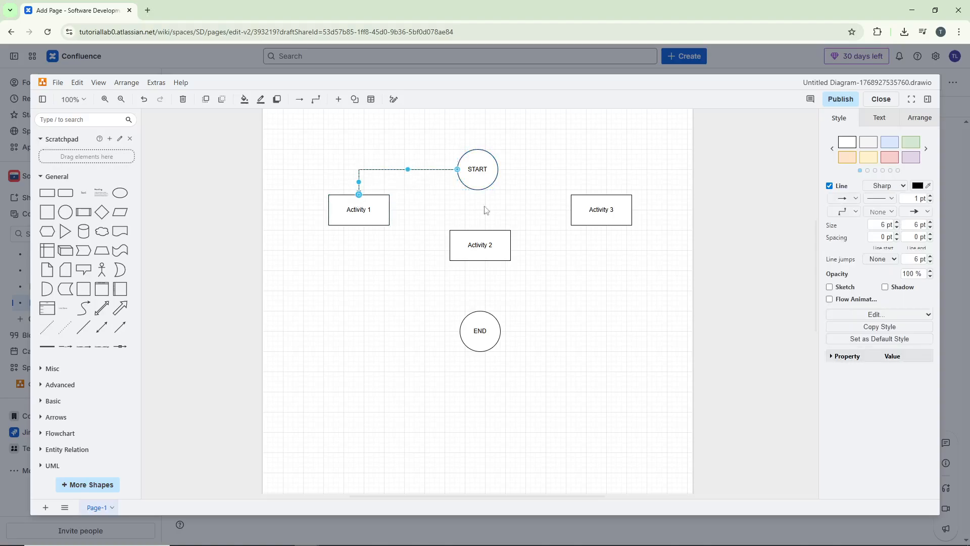
{"action": "left_click", "coordinate": [545, 233]}
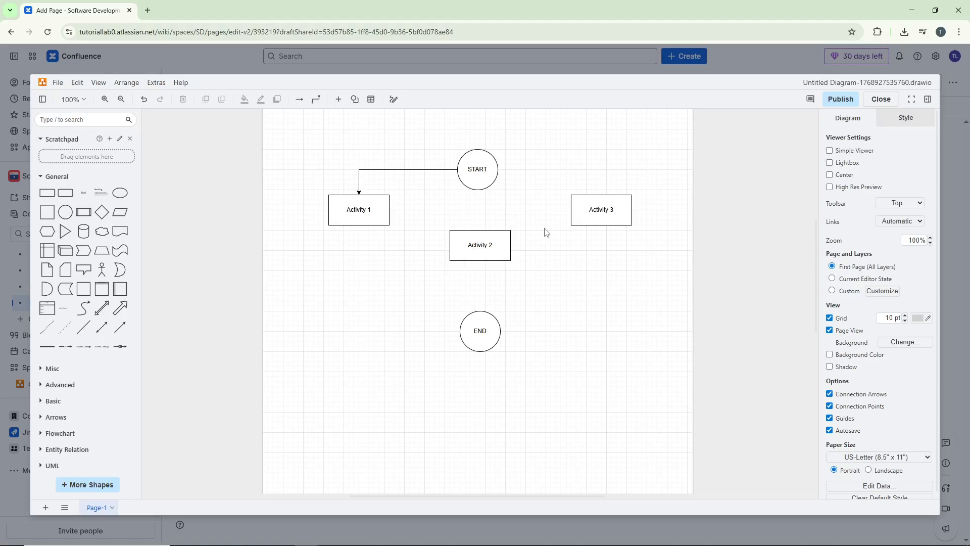
{"action": "left_click", "coordinate": [485, 180]}
{"action": "left_click_drag", "start_coordinate": [478, 199], "coordinate": [491, 248]}
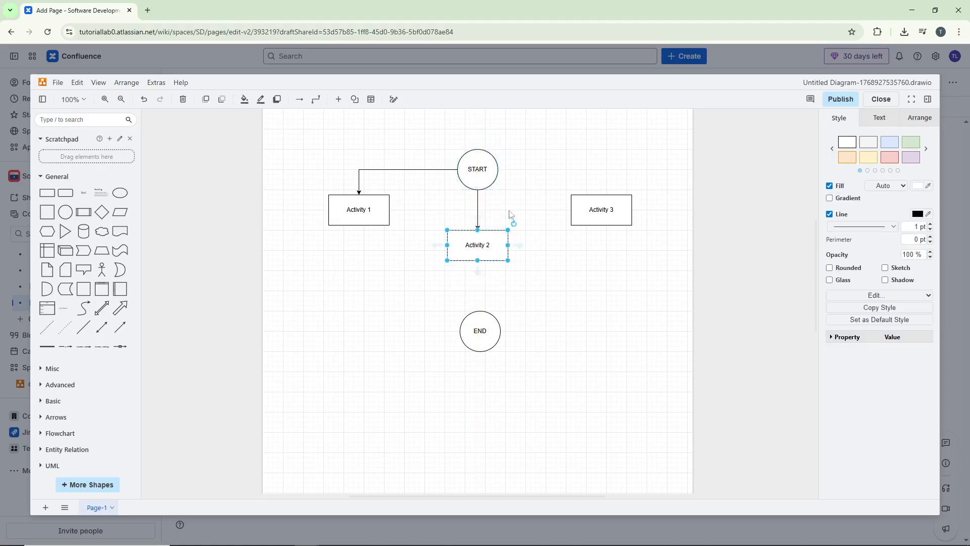
{"action": "left_click", "coordinate": [503, 178]}
{"action": "left_click_drag", "start_coordinate": [511, 169], "coordinate": [615, 198]}
{"action": "left_click", "coordinate": [653, 277]}
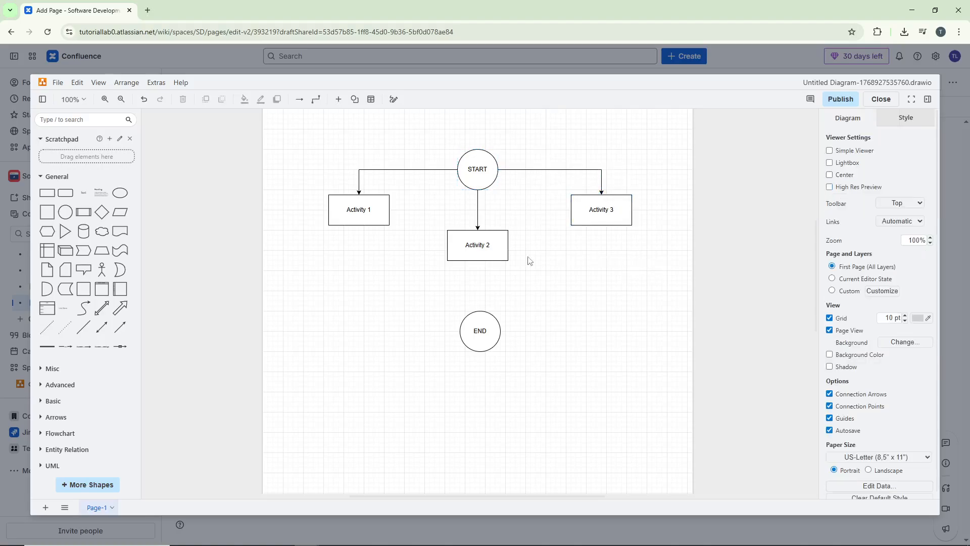
Step: Draw arrows from Activity 1, Activity 2 and Activity 3 to the END circle
{"action": "left_click", "coordinate": [379, 219]}
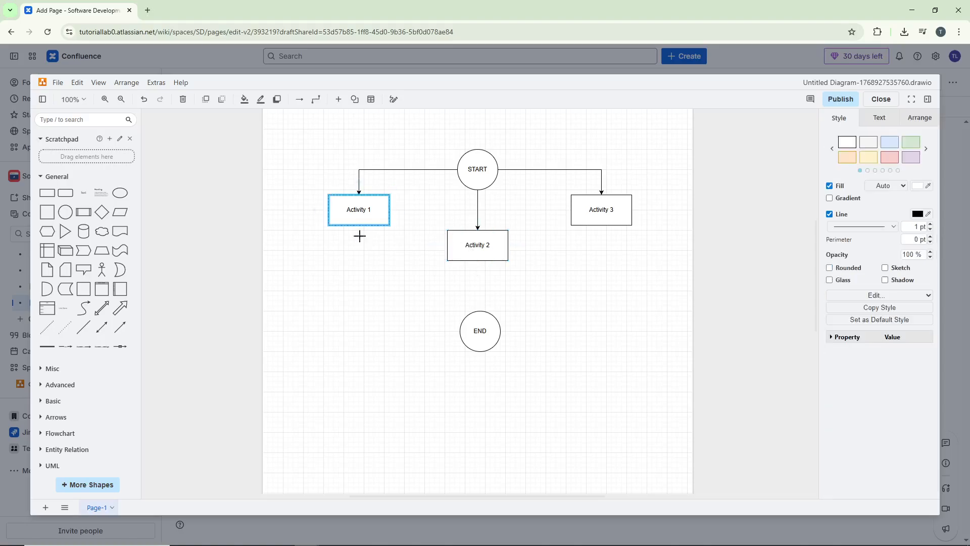
{"action": "left_click_drag", "start_coordinate": [359, 236], "coordinate": [458, 337]}
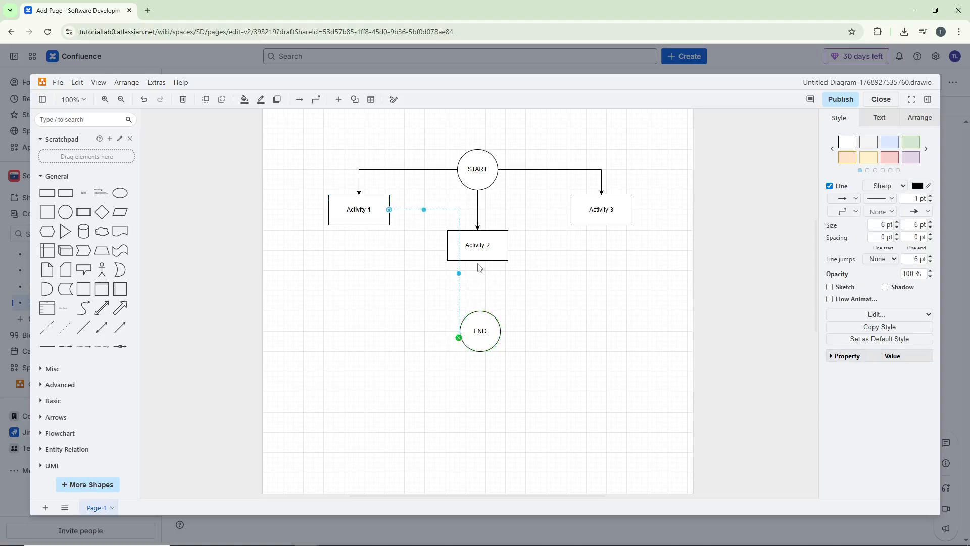
{"action": "left_click", "coordinate": [473, 245]}
{"action": "left_click_drag", "start_coordinate": [478, 273], "coordinate": [480, 319]}
{"action": "left_click", "coordinate": [596, 222]}
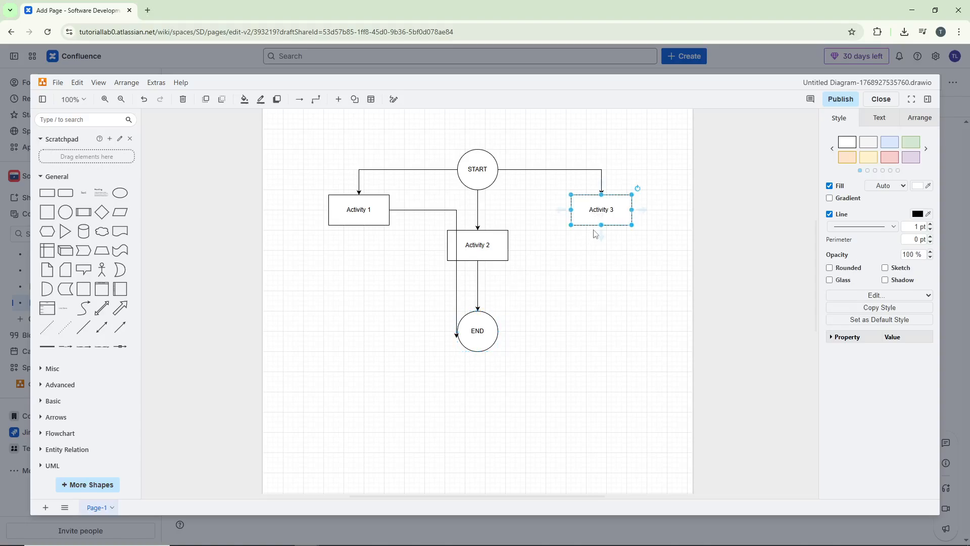
{"action": "left_click_drag", "start_coordinate": [599, 234], "coordinate": [498, 331]}
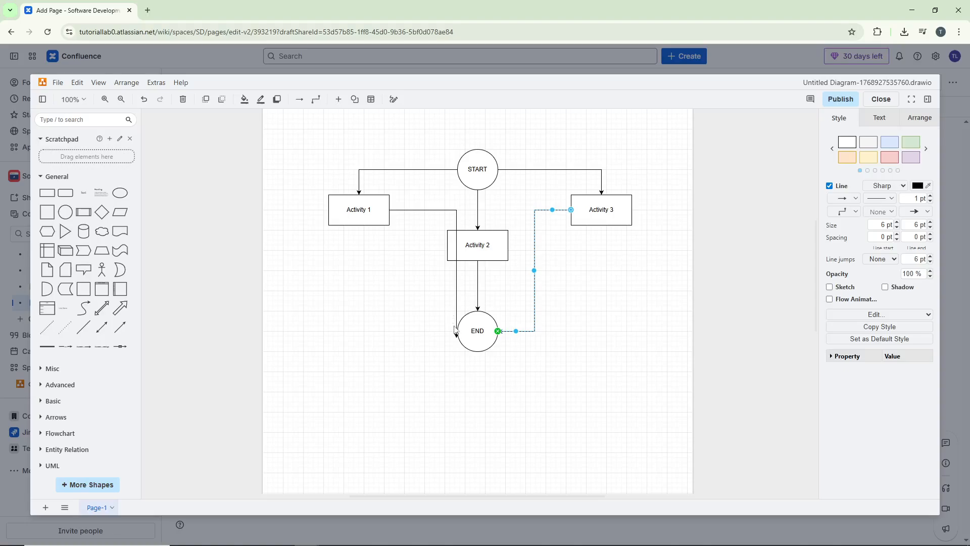
Step: Replace the arrow from Activity 1 that crosses Activity 2 with a new one ending at the left midpoint of END
{"action": "left_click", "coordinate": [456, 299]}
{"action": "key", "text": "Delete"}
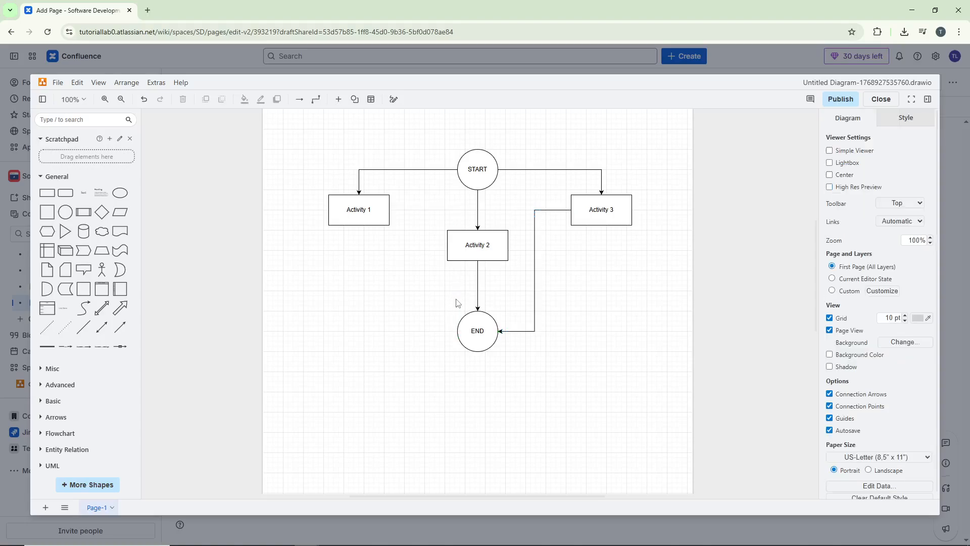
{"action": "left_click", "coordinate": [378, 209]}
{"action": "left_click_drag", "start_coordinate": [359, 235], "coordinate": [457, 333]}
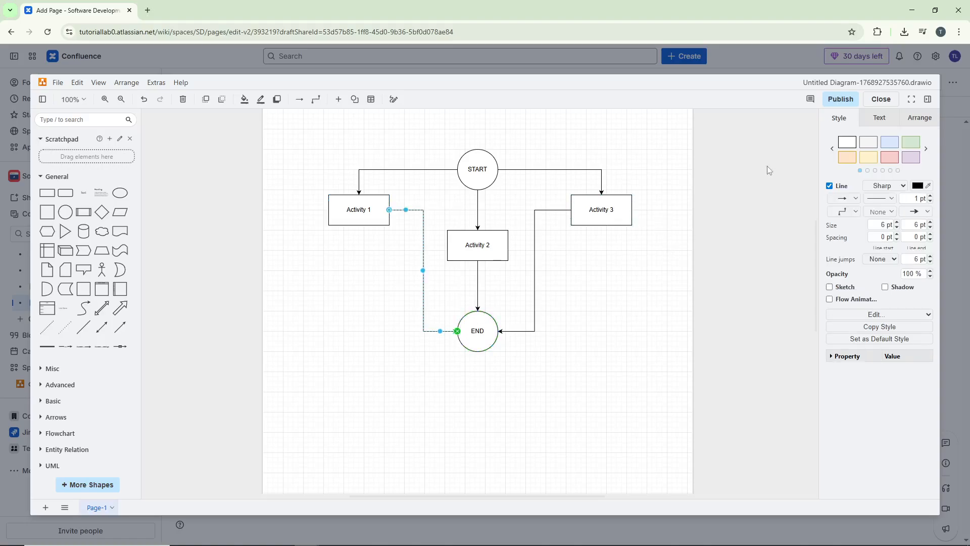
Step: Colour the START circle with the light orange preset style
{"action": "left_click", "coordinate": [470, 161]}
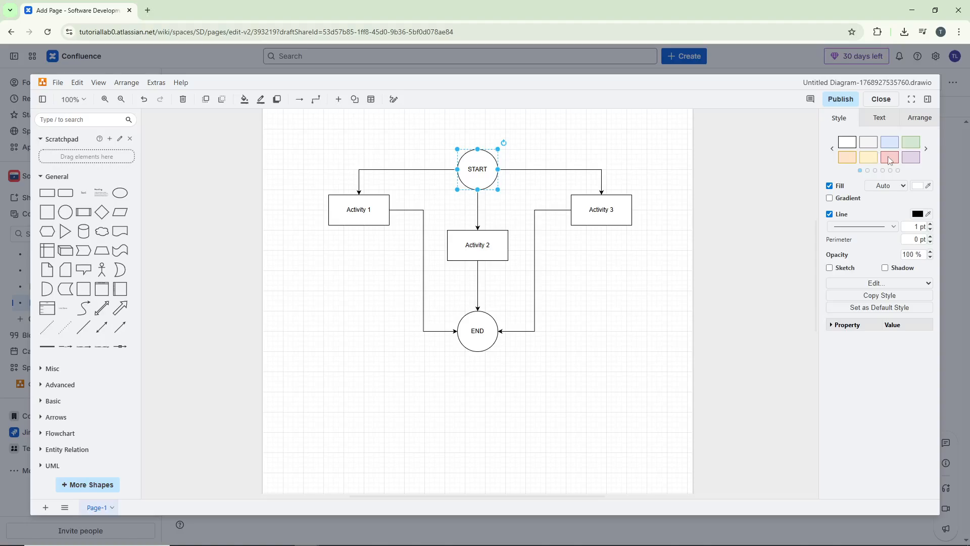
{"action": "left_click", "coordinate": [867, 160]}
{"action": "left_click", "coordinate": [889, 159]}
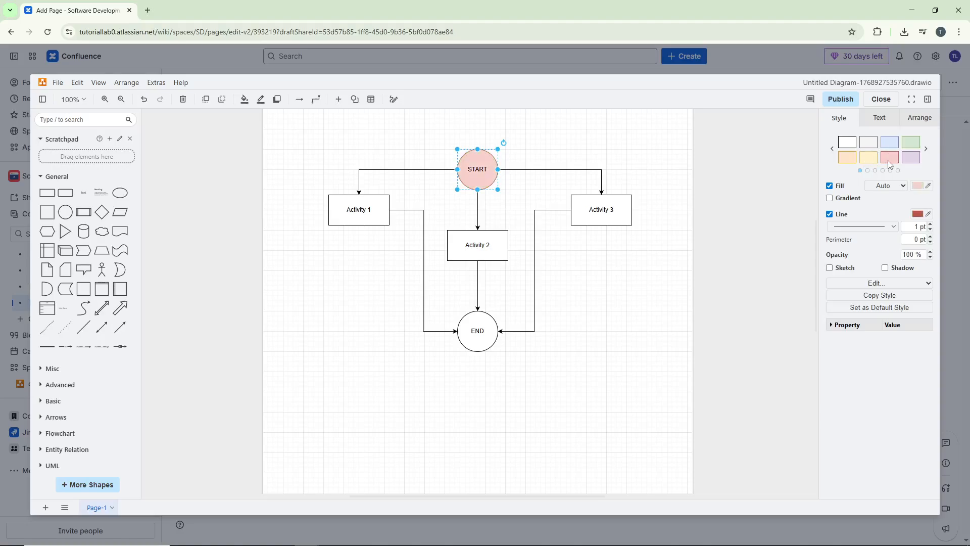
{"action": "left_click", "coordinate": [851, 161]}
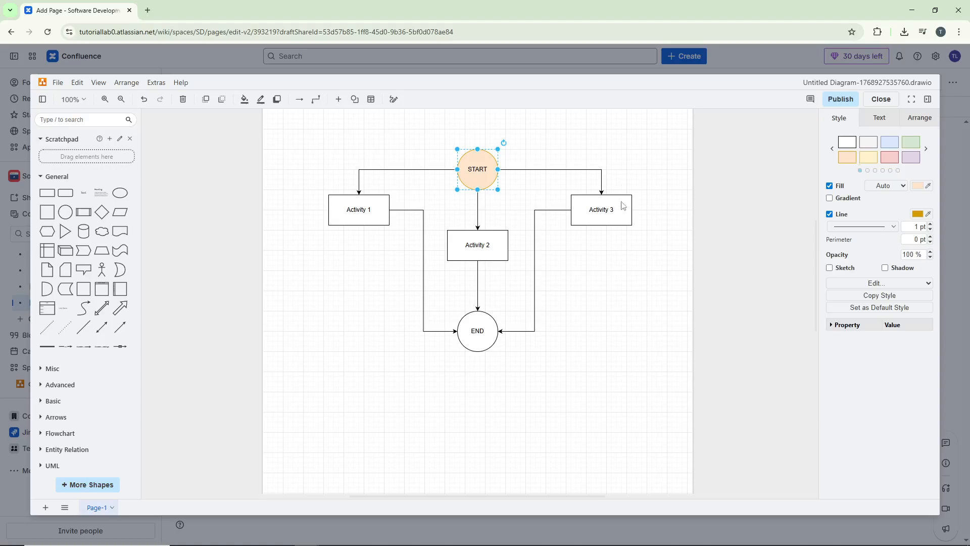
Step: Apply the light blue preset style to the Activity 1, Activity 2 and Activity 3 rectangles
{"action": "left_click", "coordinate": [379, 220]}
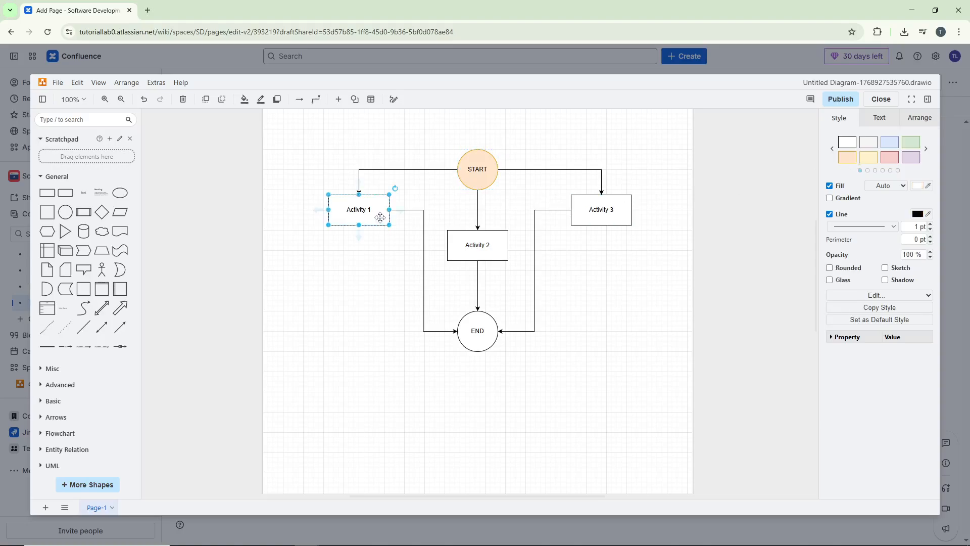
{"action": "left_click", "coordinate": [882, 143]}
{"action": "left_click", "coordinate": [500, 240]}
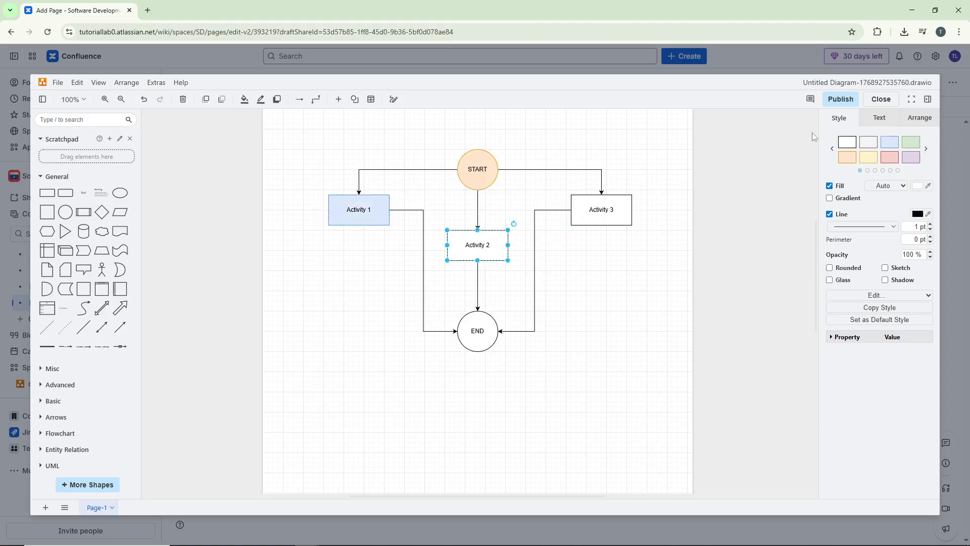
{"action": "left_click", "coordinate": [899, 144]}
{"action": "left_click", "coordinate": [608, 214]}
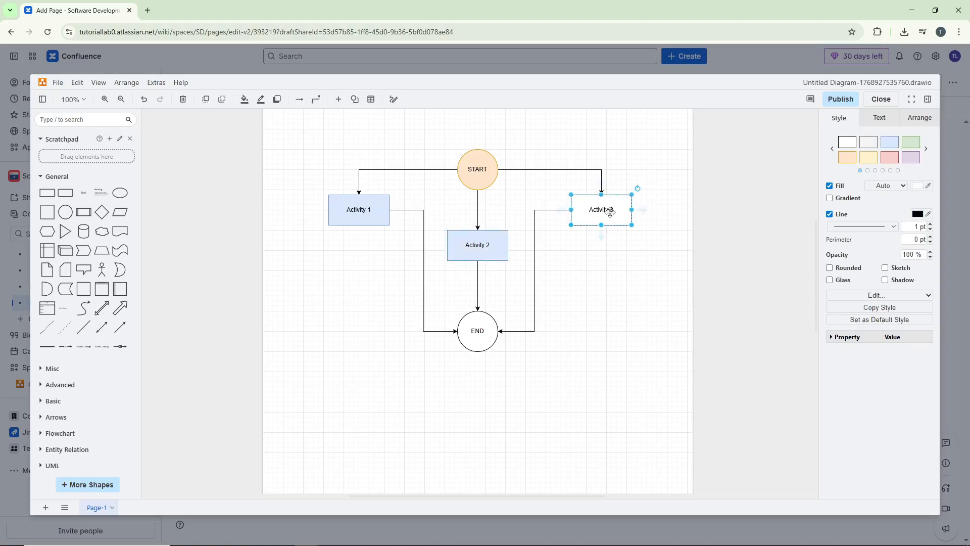
{"action": "left_click", "coordinate": [892, 143]}
Step: Colour the END circle with the light red preset style and deselect it
{"action": "left_click", "coordinate": [468, 334]}
{"action": "left_click", "coordinate": [890, 157]}
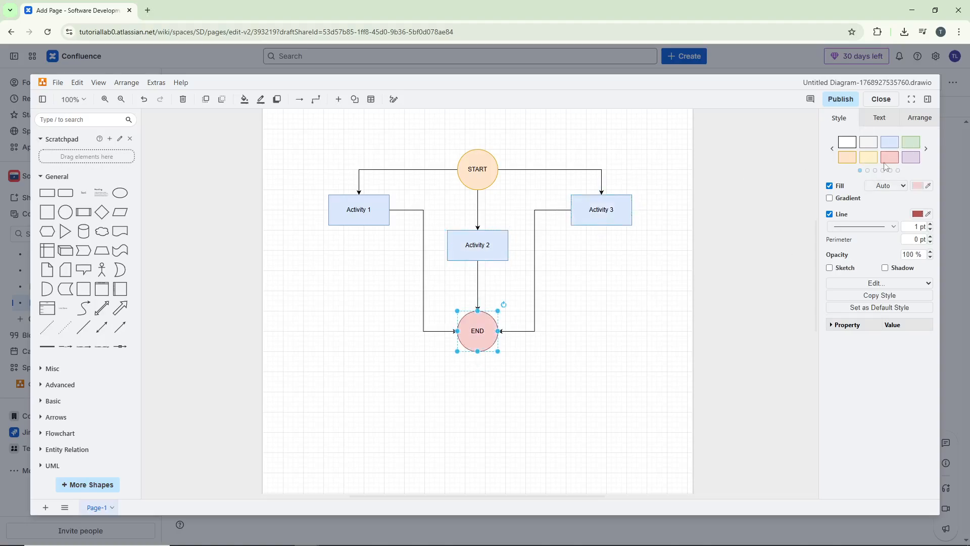
{"action": "left_click", "coordinate": [618, 295]}
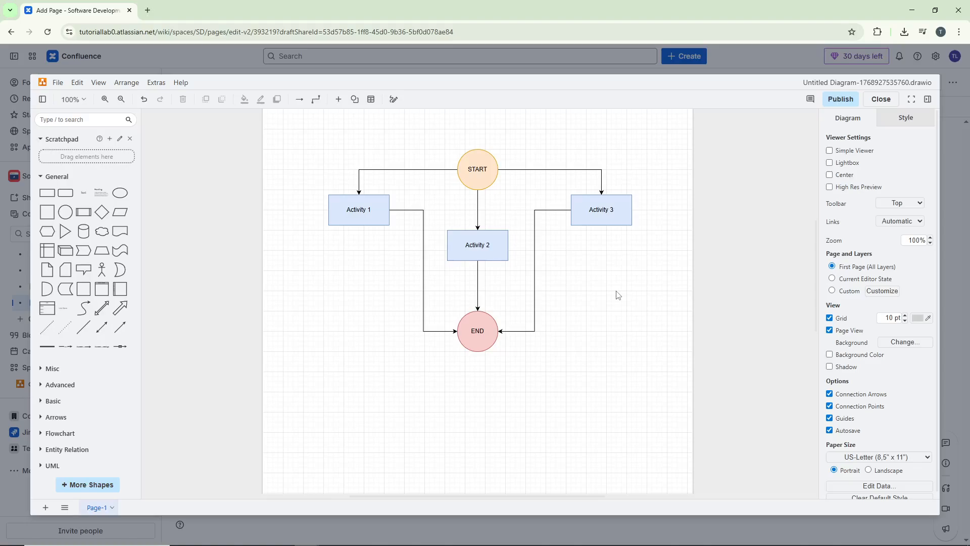